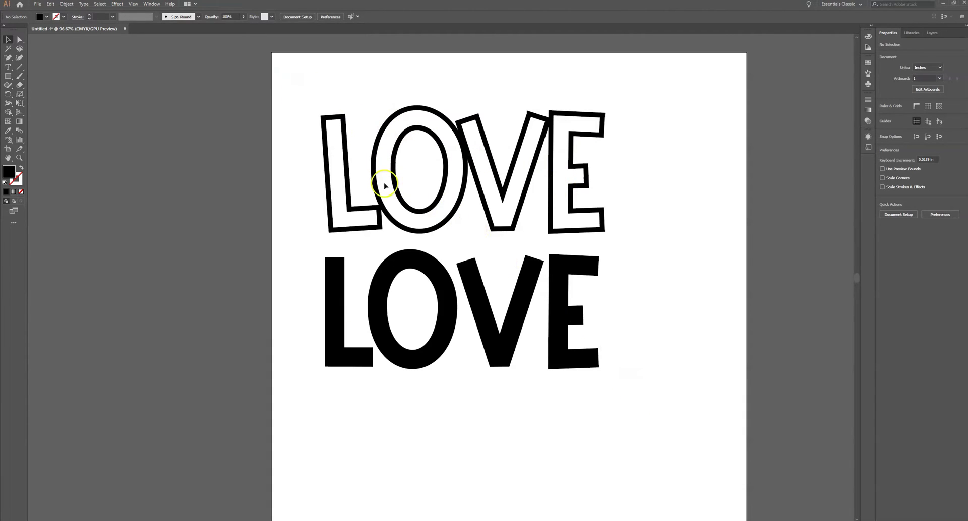
Scale both LOVE designs to about half size and move them onto the pasteboard at left
drag(298, 91, 751, 444)
drag(612, 400, 460, 246)
drag(434, 205, 225, 168)
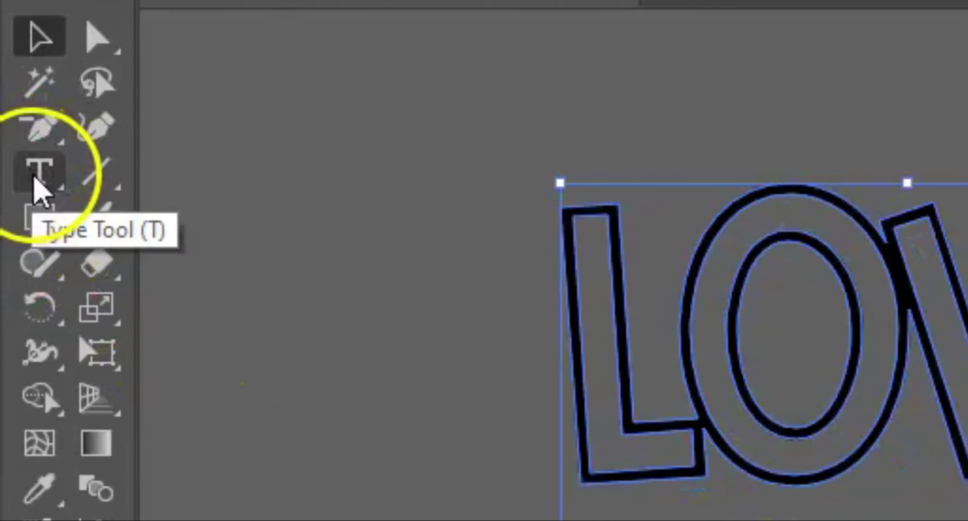
Type the first name in Friendship Medium, enlarge it to about 179.6 pt and centre it
click(35, 178)
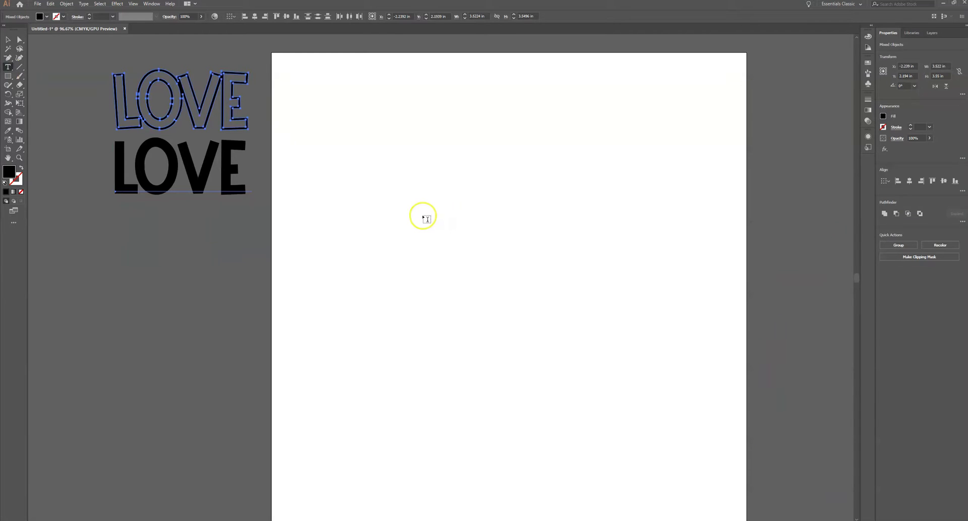
click(396, 185)
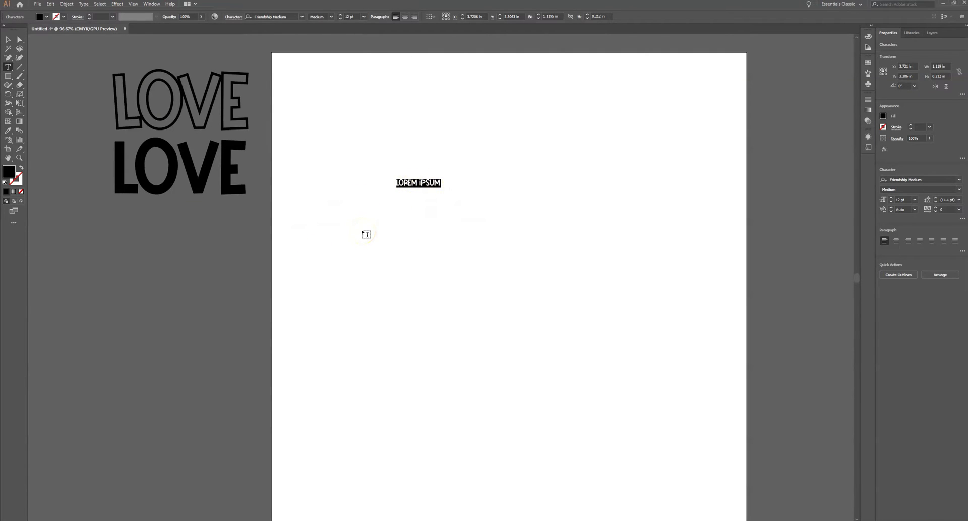
text(MiCHELLE)
click(7, 39)
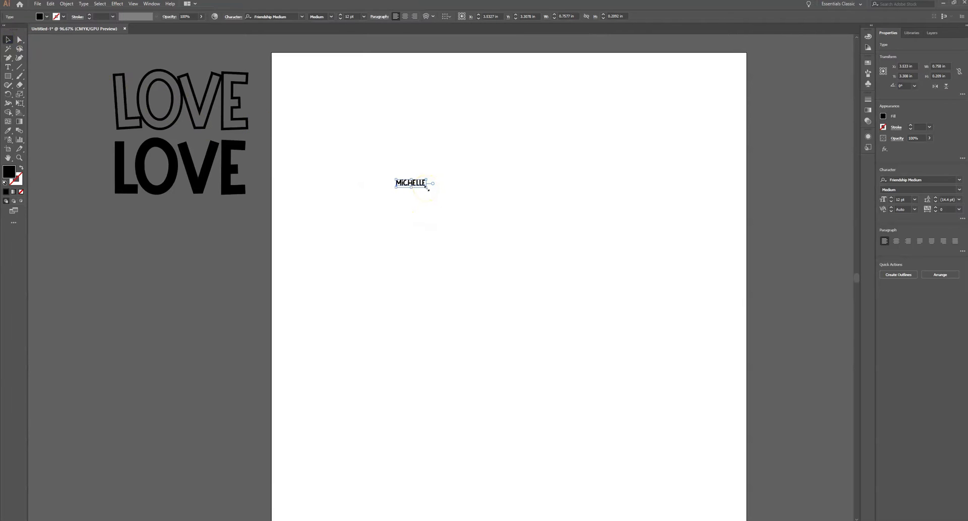
drag(427, 188, 735, 398)
drag(714, 253, 738, 403)
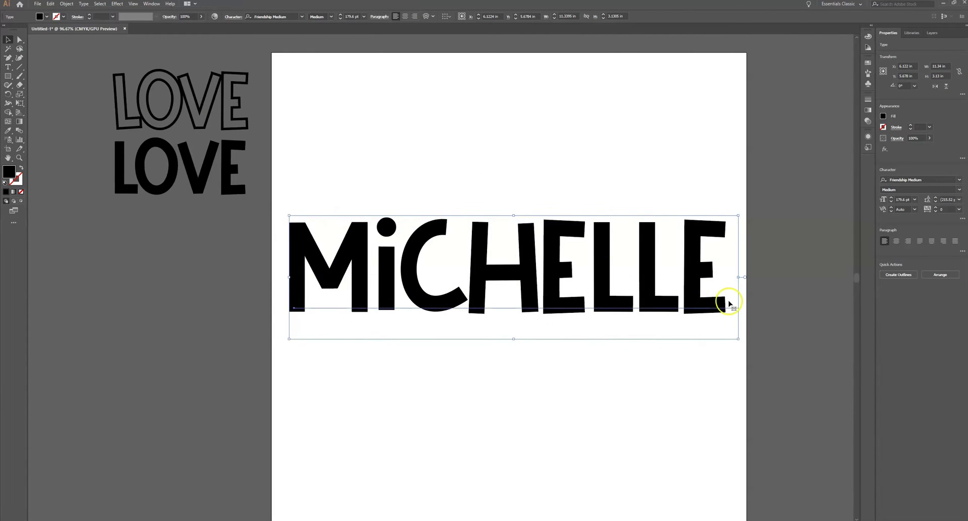
Change the font of all the name's letters to Sportsball Sans
double_click(705, 274)
drag(712, 264, 308, 280)
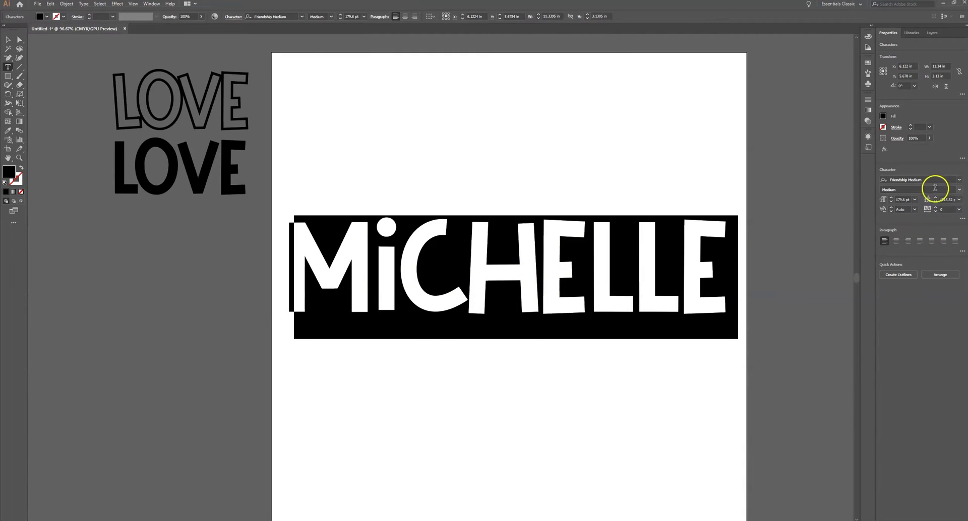
click(932, 180)
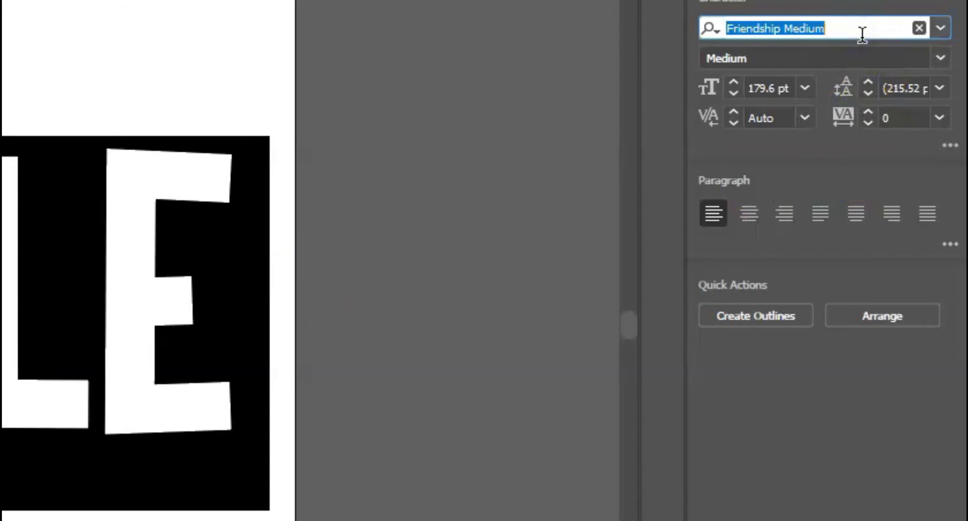
text(spo)
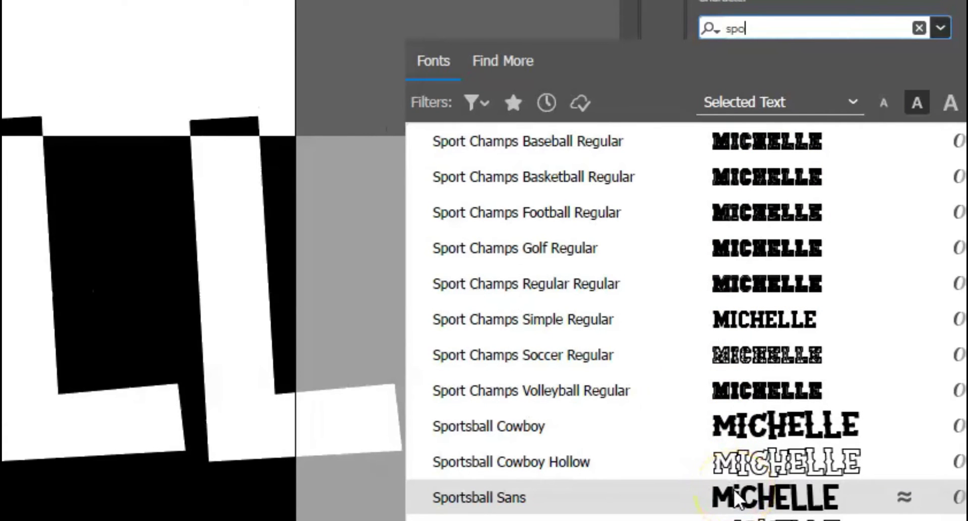
click(736, 498)
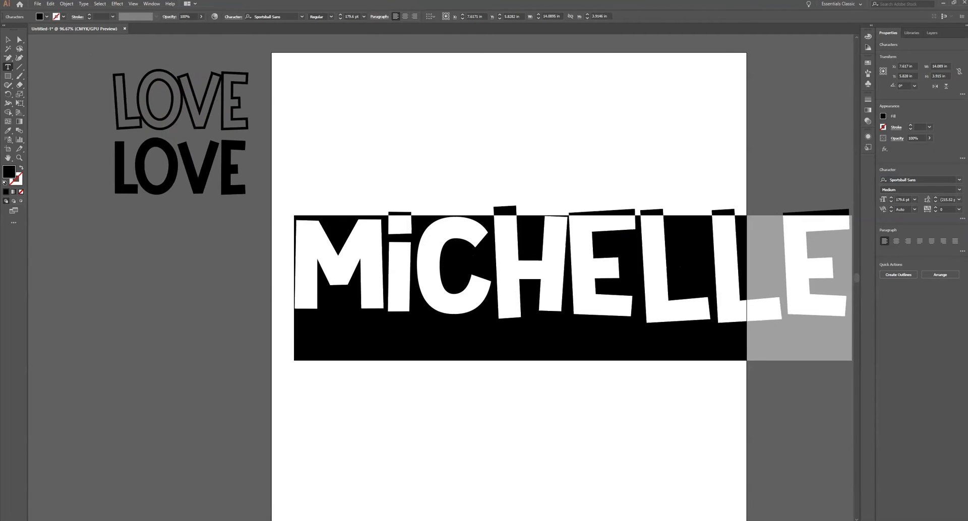
Scale the lettering down to about 135 pt and move it up and left within the artboard
click(9, 39)
drag(724, 266, 697, 266)
drag(827, 206, 676, 247)
drag(642, 288, 675, 221)
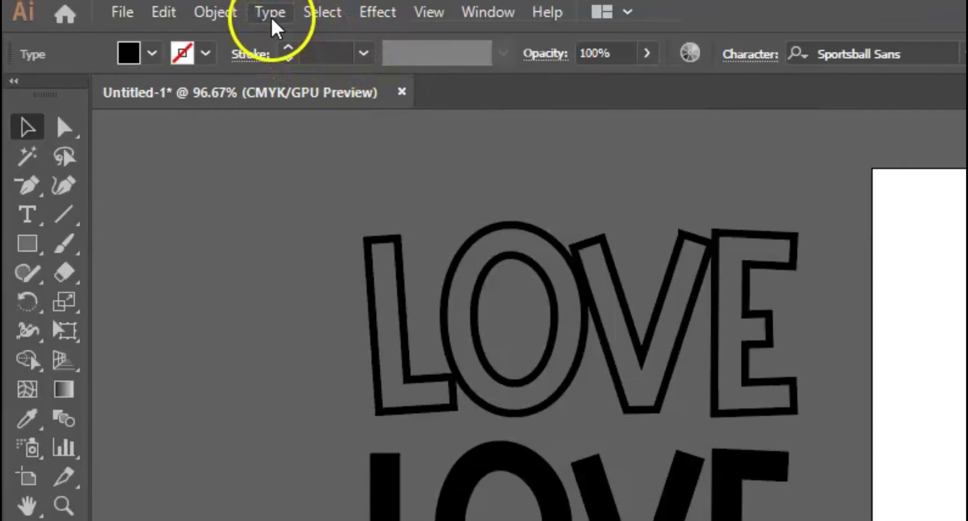
Convert the name text into outlined letter shapes with Type > Create Outlines
click(84, 5)
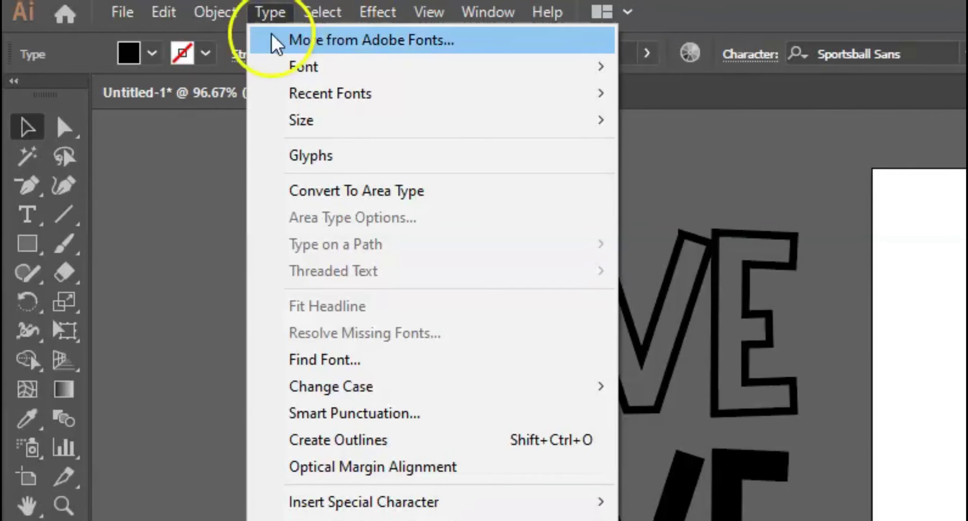
click(327, 441)
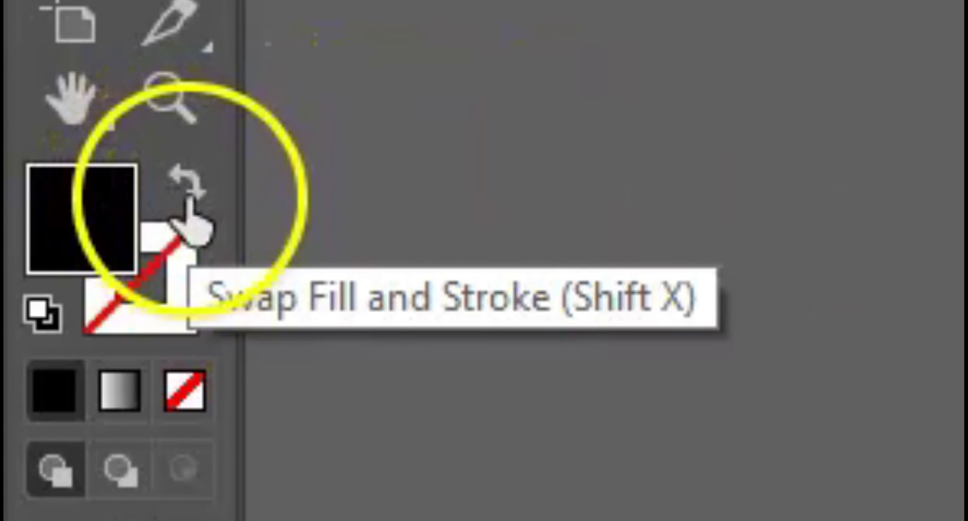
Swap fill and stroke so the letters become hollow with black outlines
click(191, 196)
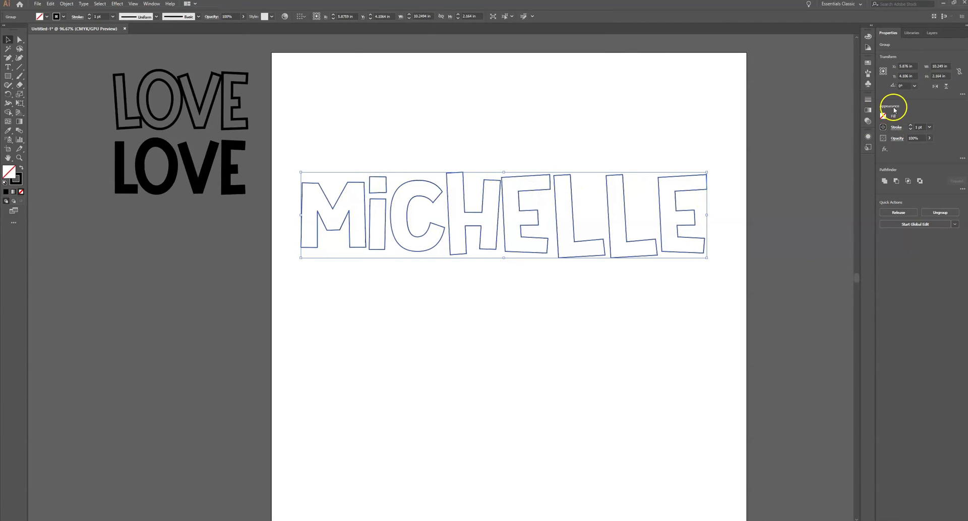
click(153, 5)
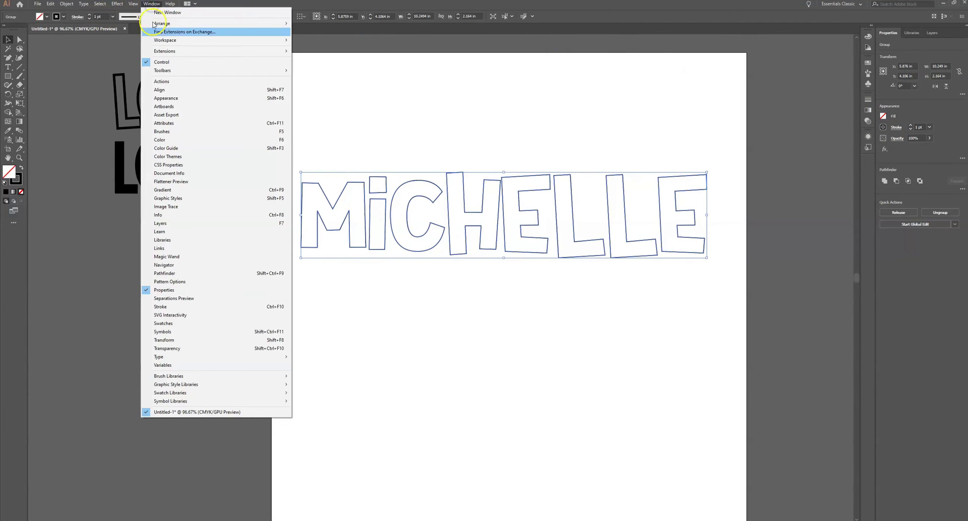
click(152, 5)
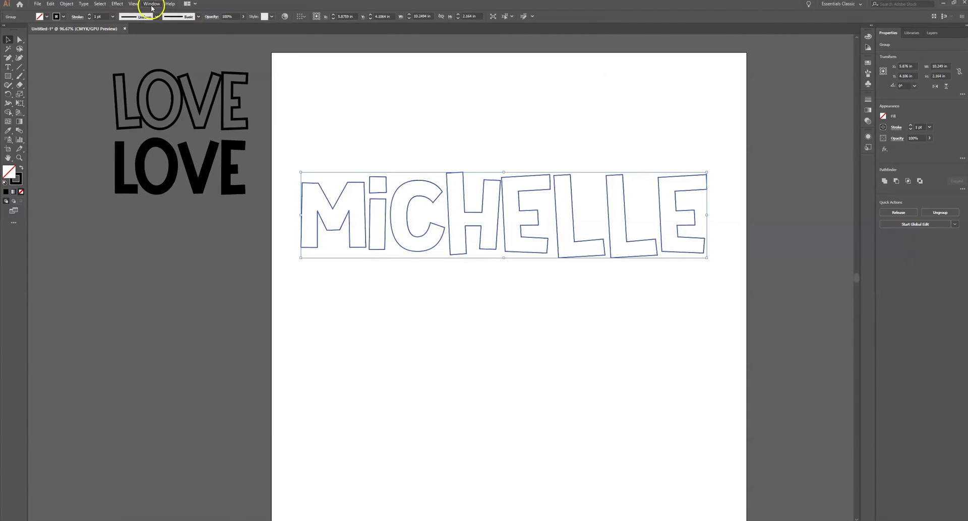
Set the letters' stroke weight to 7 pt, then deselect them
click(911, 126)
click(911, 126)
click(911, 126)
click(910, 126)
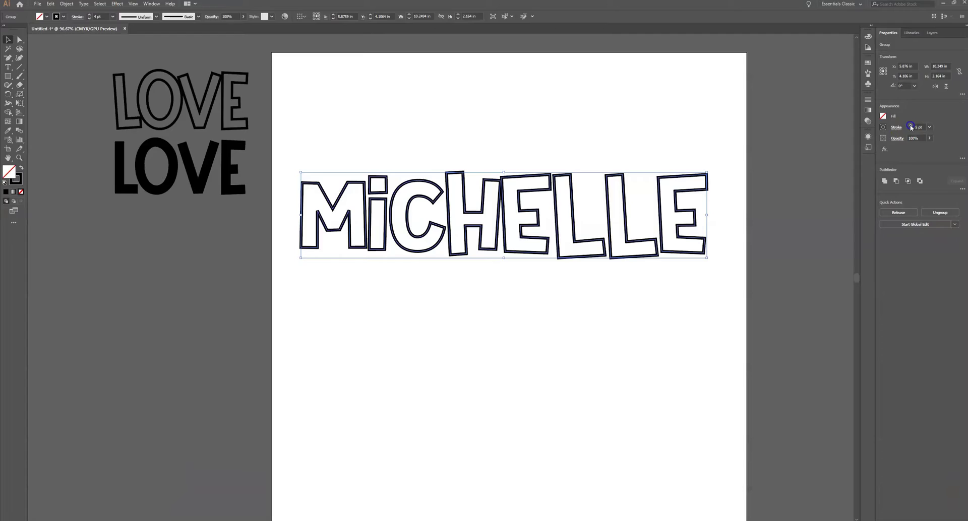
click(910, 126)
click(910, 126)
click(910, 126)
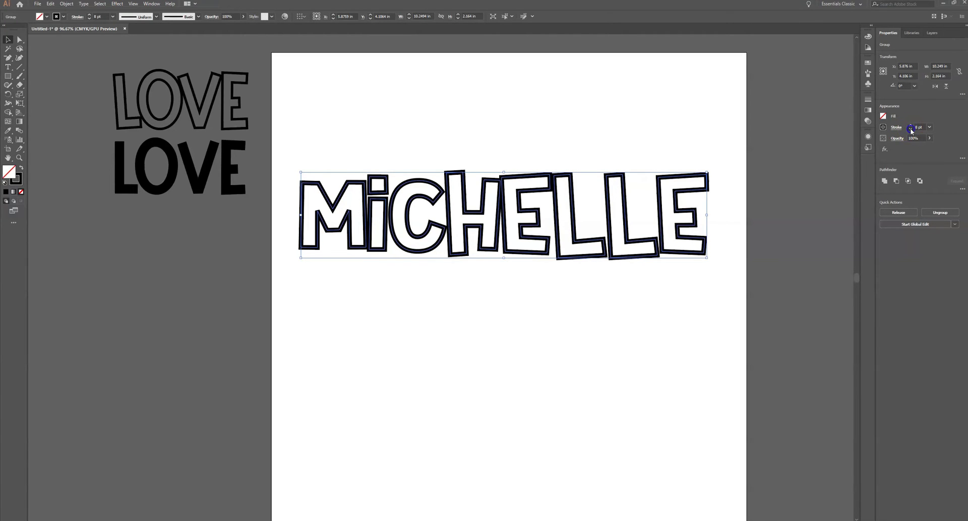
click(911, 130)
click(507, 145)
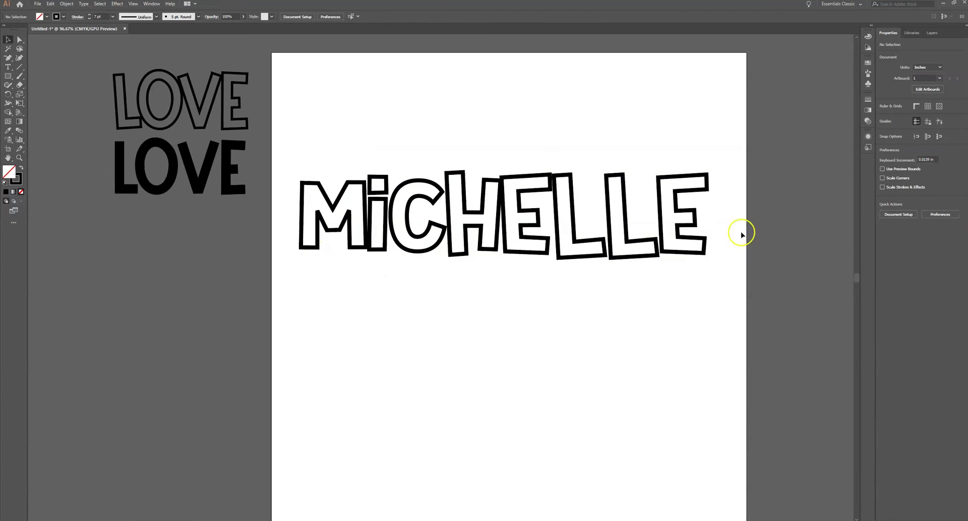
Ungroup the lettering into separate letter shapes
drag(296, 146, 769, 303)
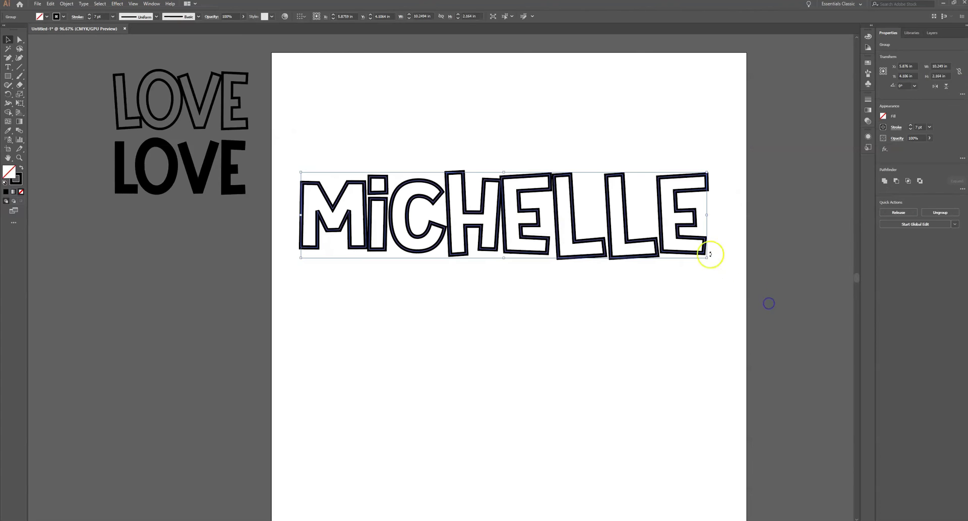
right_click(574, 210)
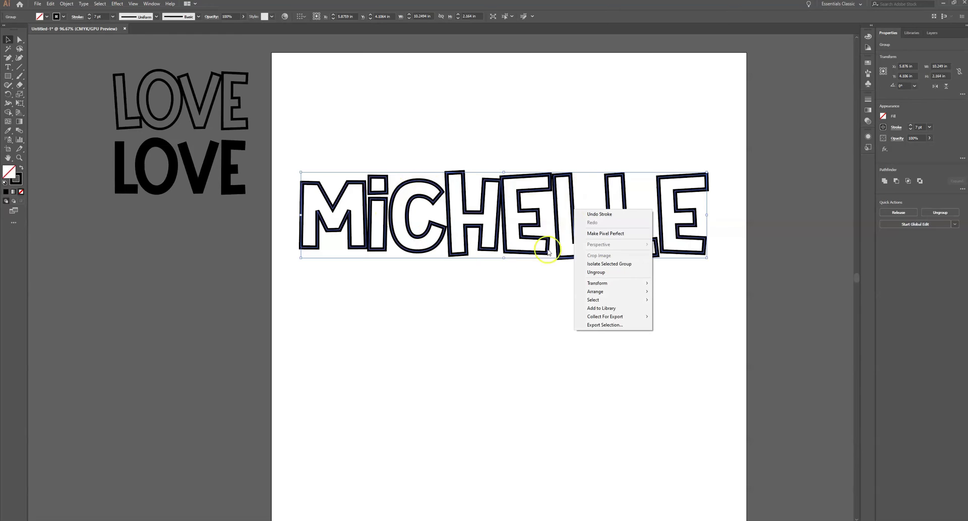
click(588, 273)
click(565, 296)
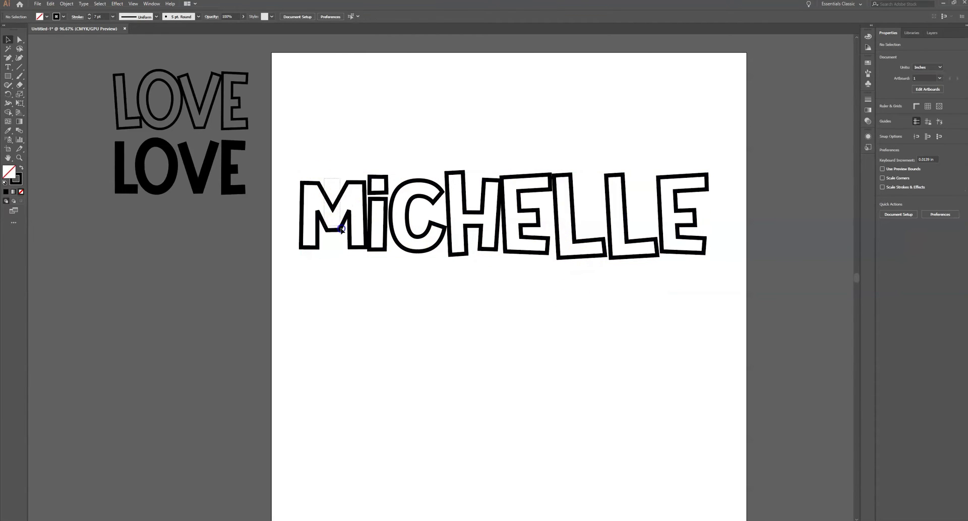
Nudge the first M up and left and tilt it slightly
click(336, 234)
drag(335, 231, 287, 256)
click(296, 246)
drag(365, 178, 360, 177)
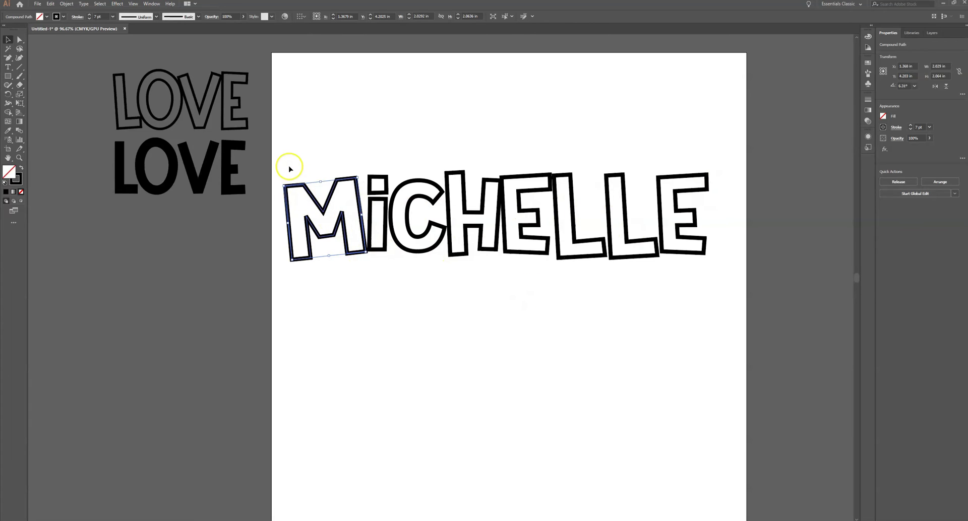
Apply Object > Path > Outline Stroke to all the selected letters
drag(286, 159, 727, 305)
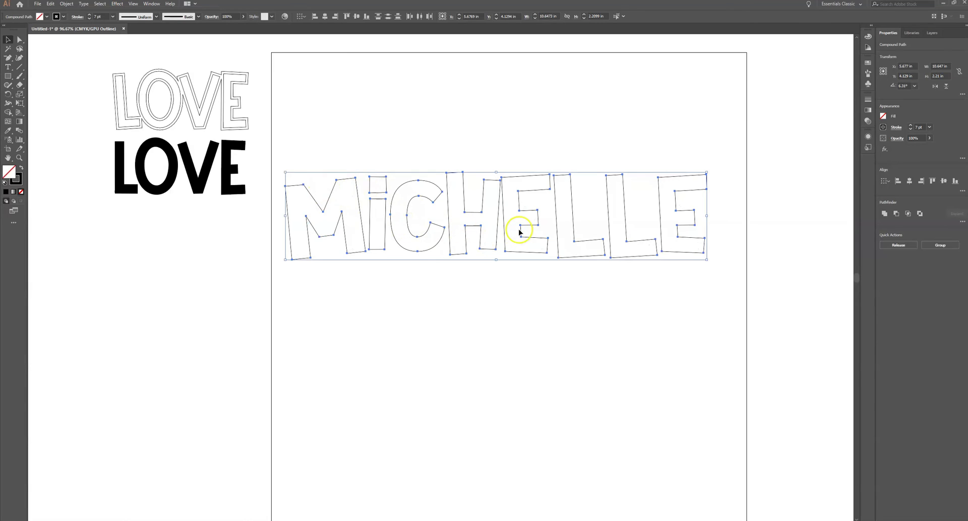
key(ctrl+y)
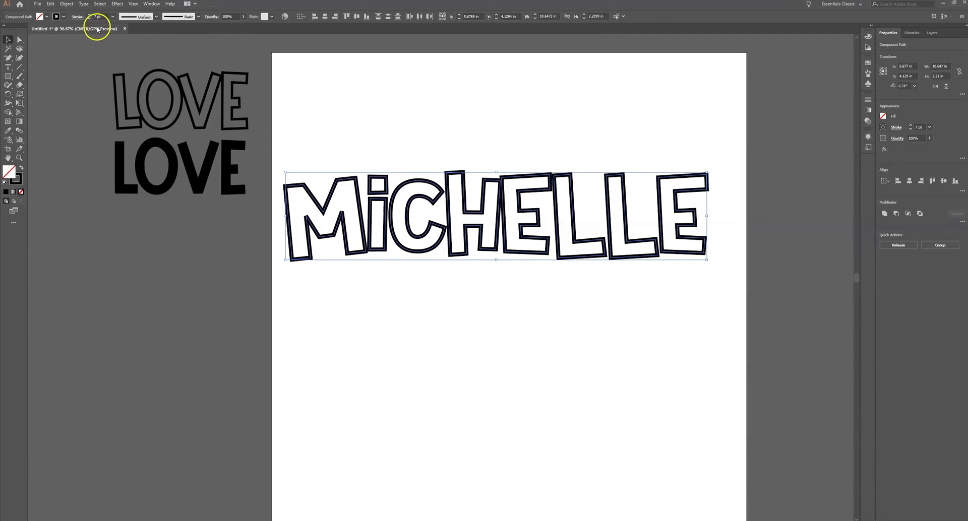
click(69, 6)
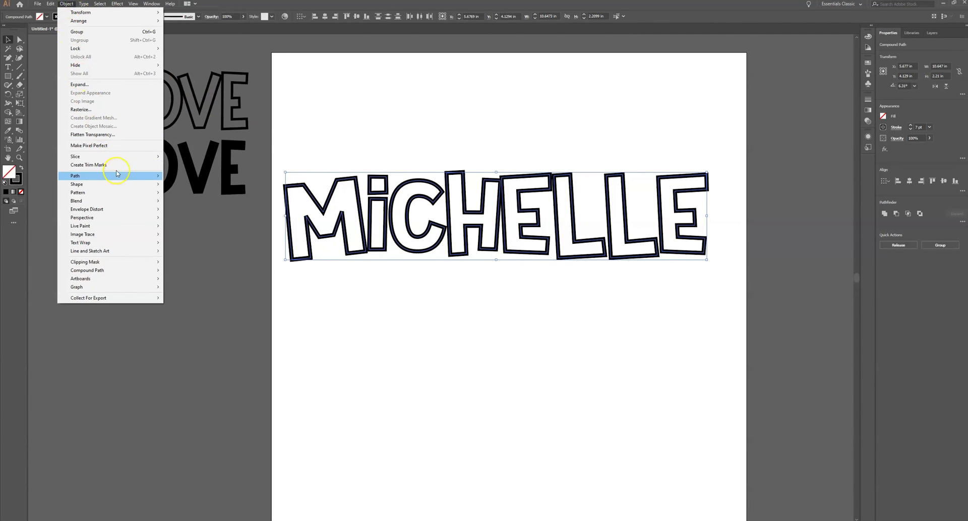
mouse_move(117, 178)
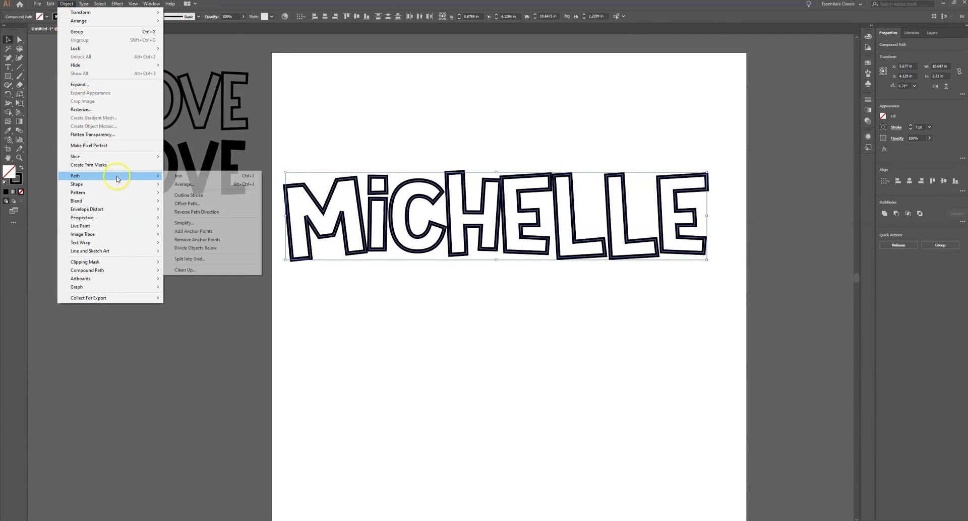
click(197, 196)
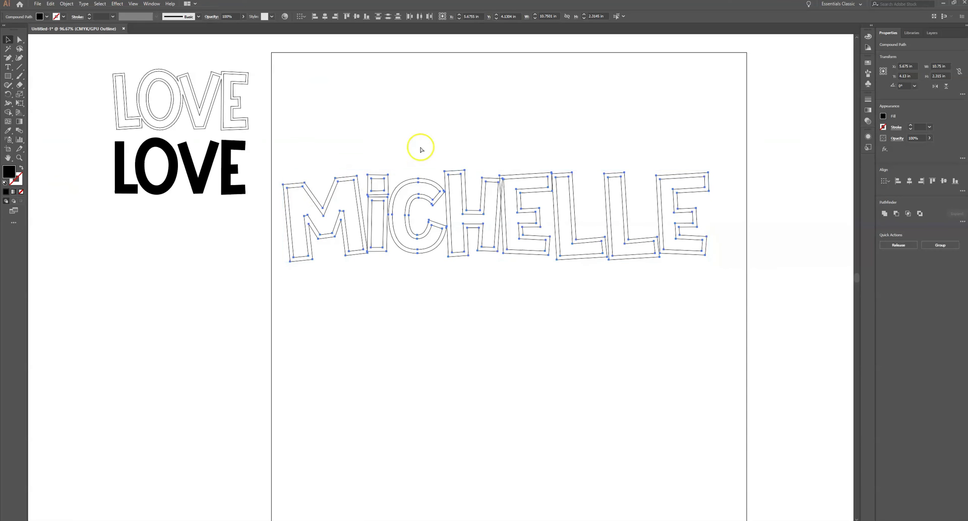
Merge each letter's outlined shapes with Pathfinder Unite
key(shift+x)
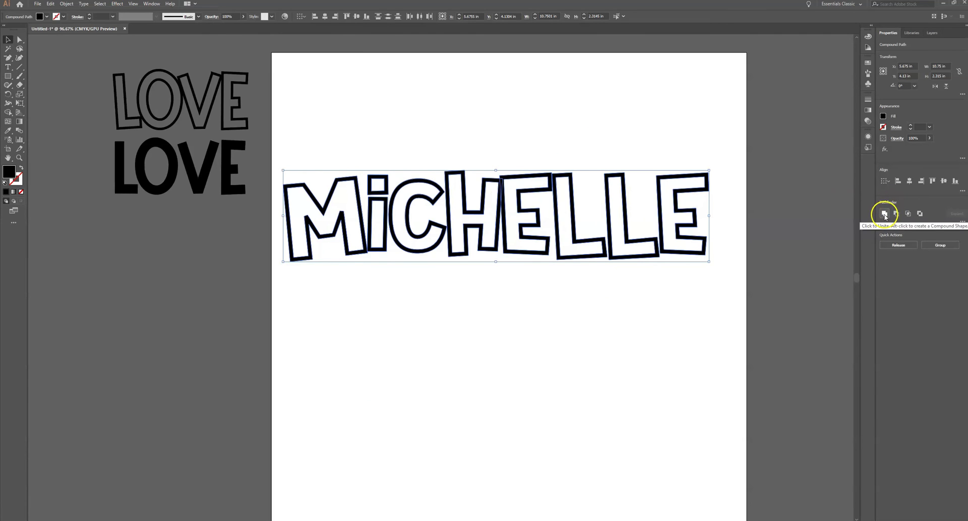
click(884, 215)
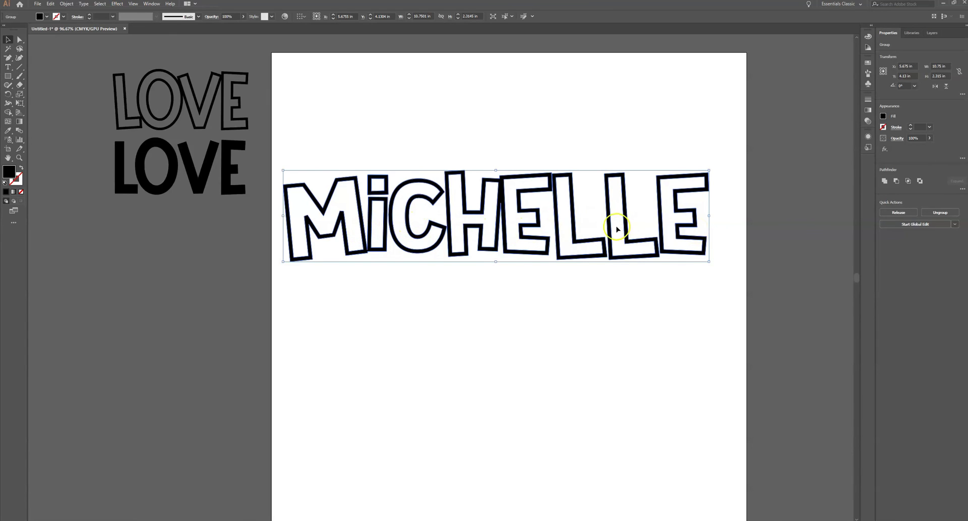
Expand the group in Layers and join the seven letter paths into one compound path (Ctrl+8)
click(932, 33)
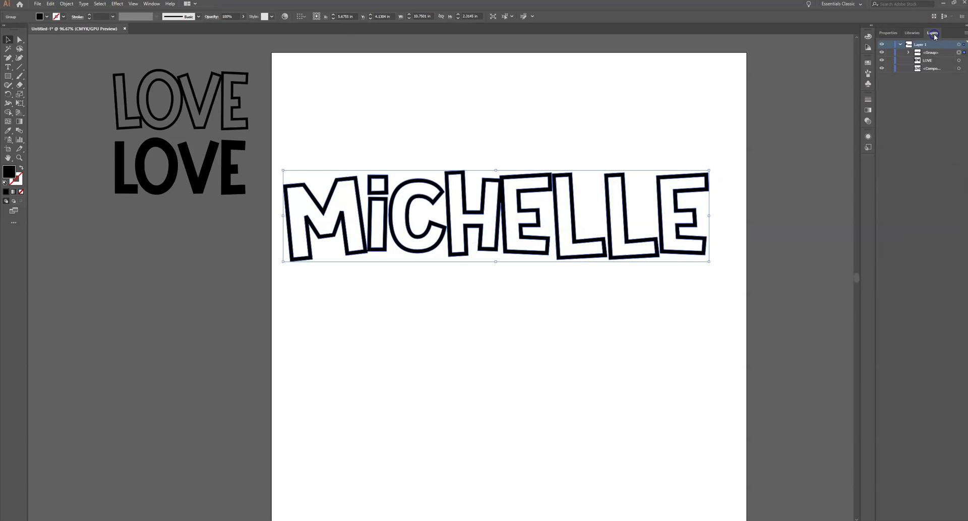
click(908, 52)
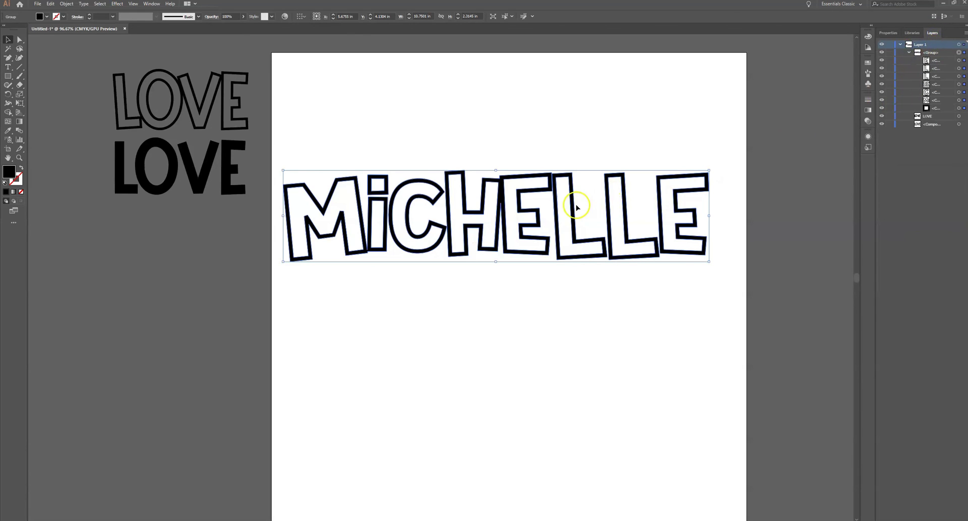
key(ctrl+8)
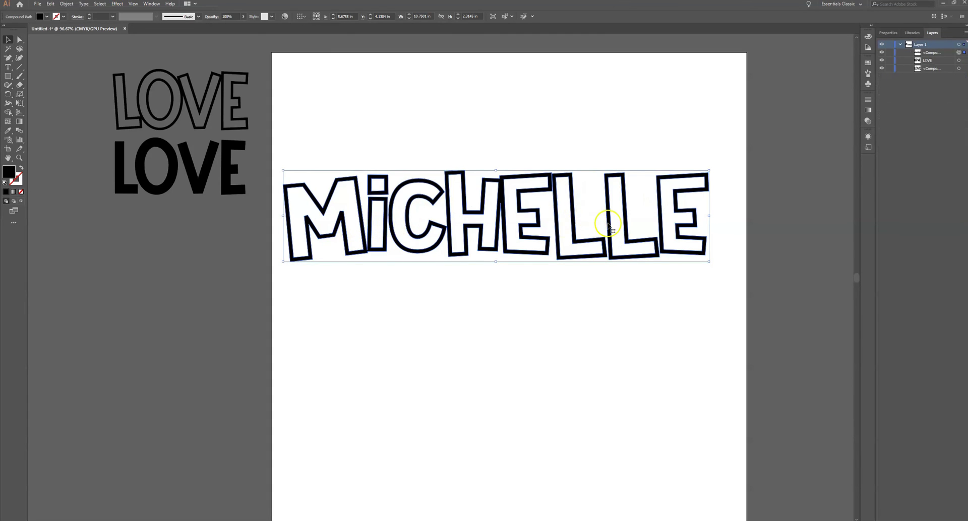
click(579, 243)
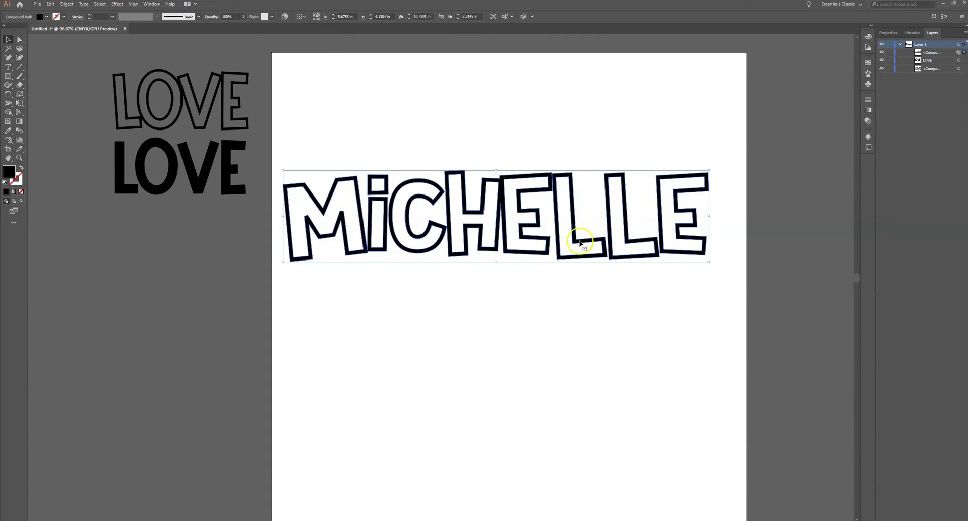
click(527, 293)
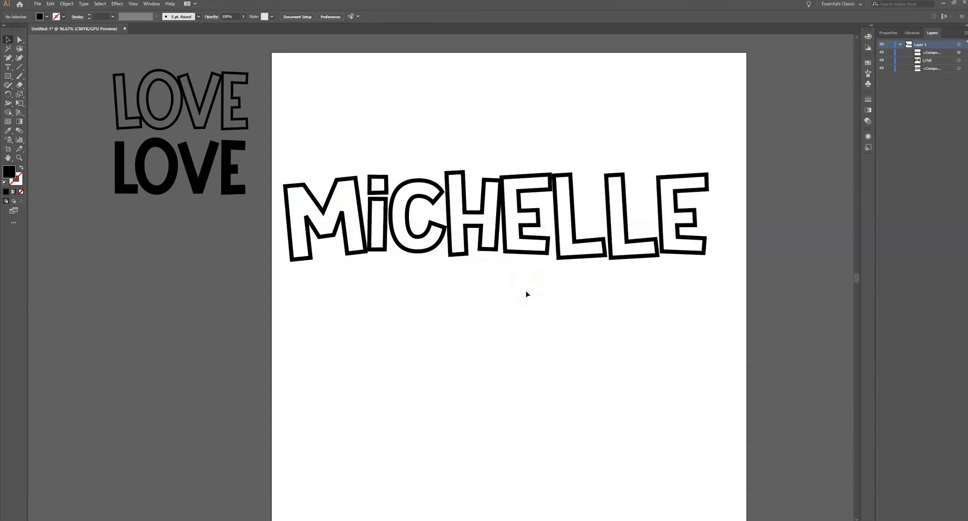